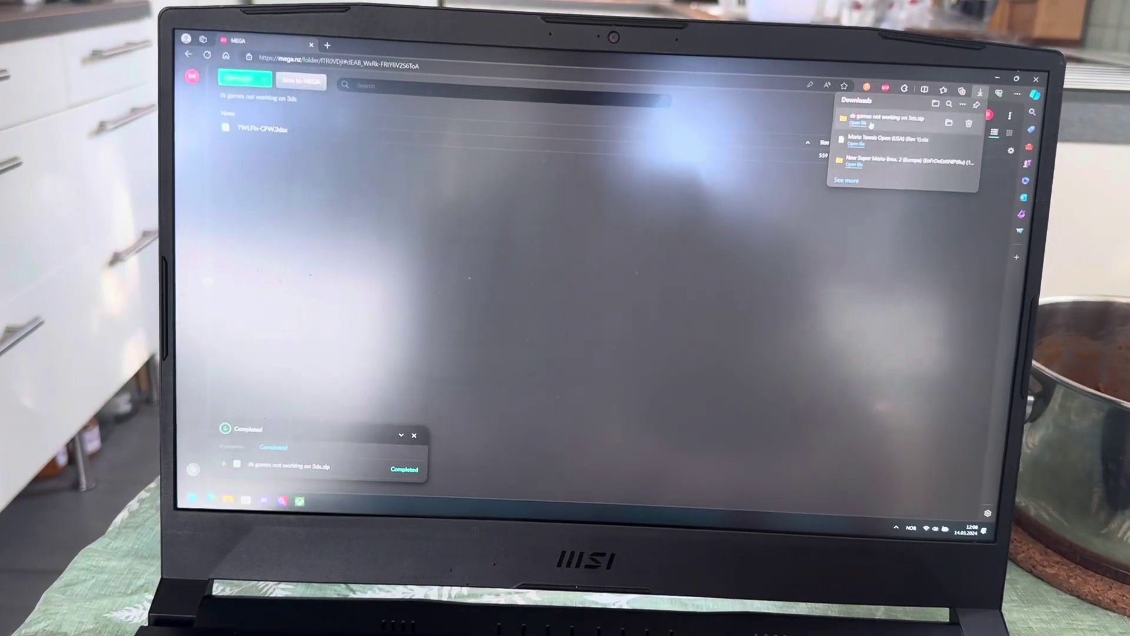
# Open the downloaded 'ds games not working on 3ds.zip' from the browser's Downloads panel.
pyautogui.click(859, 122)
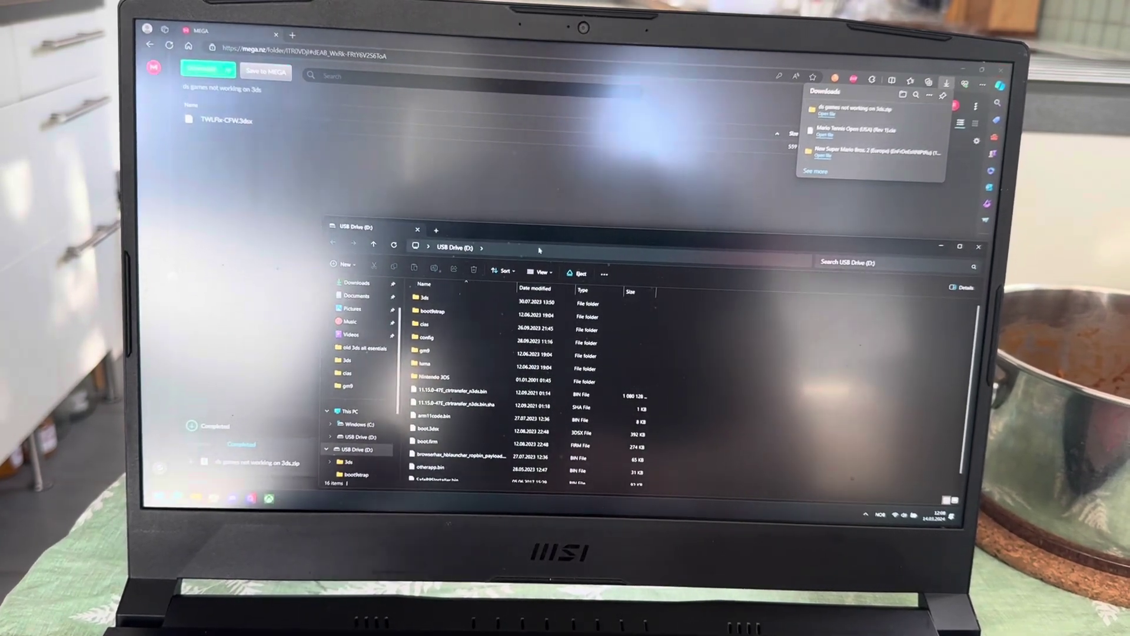
# Drag TWLFix-CFW.3dsx from the zip in Downloads onto the 3ds folder on USB Drive (D:), then check it.
pyautogui.click(361, 283)
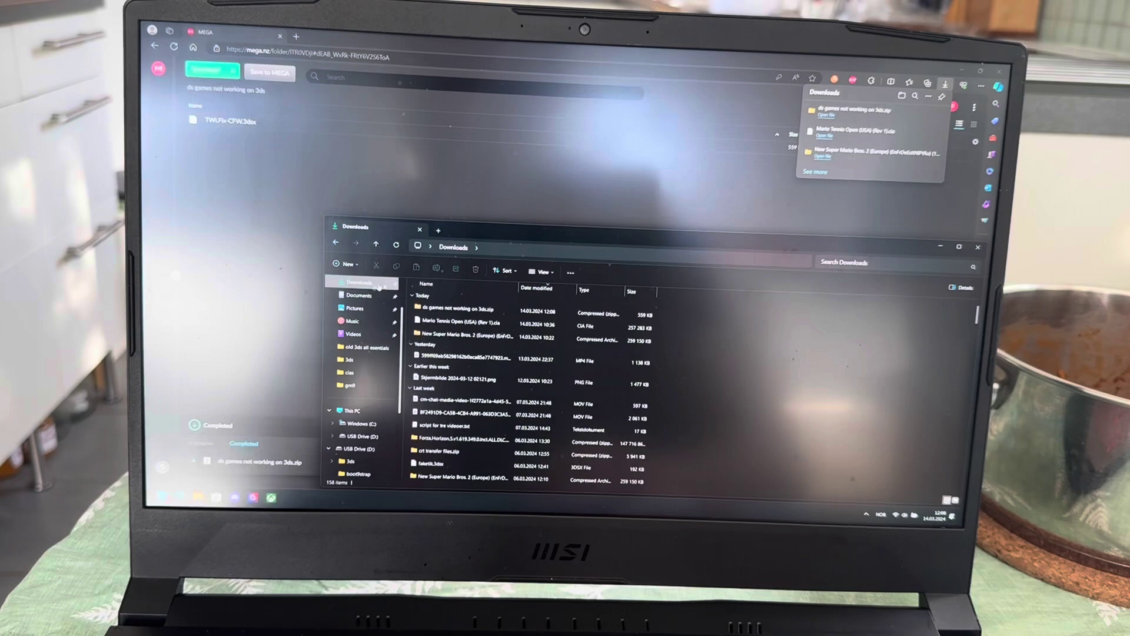
pyautogui.doubleClick(449, 310)
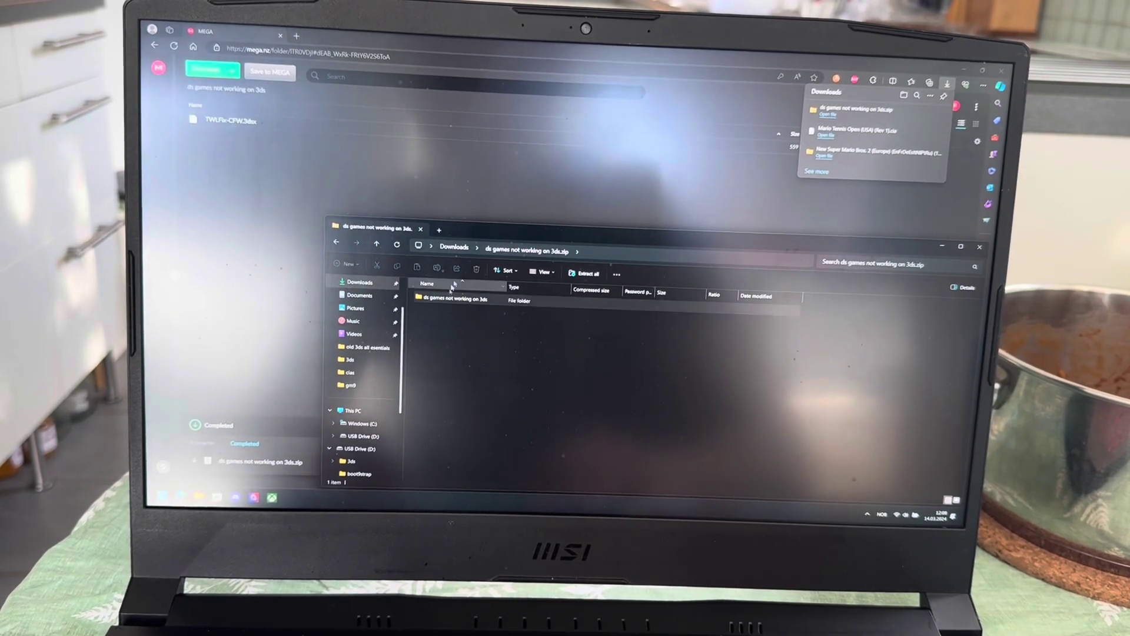
pyautogui.doubleClick(434, 301)
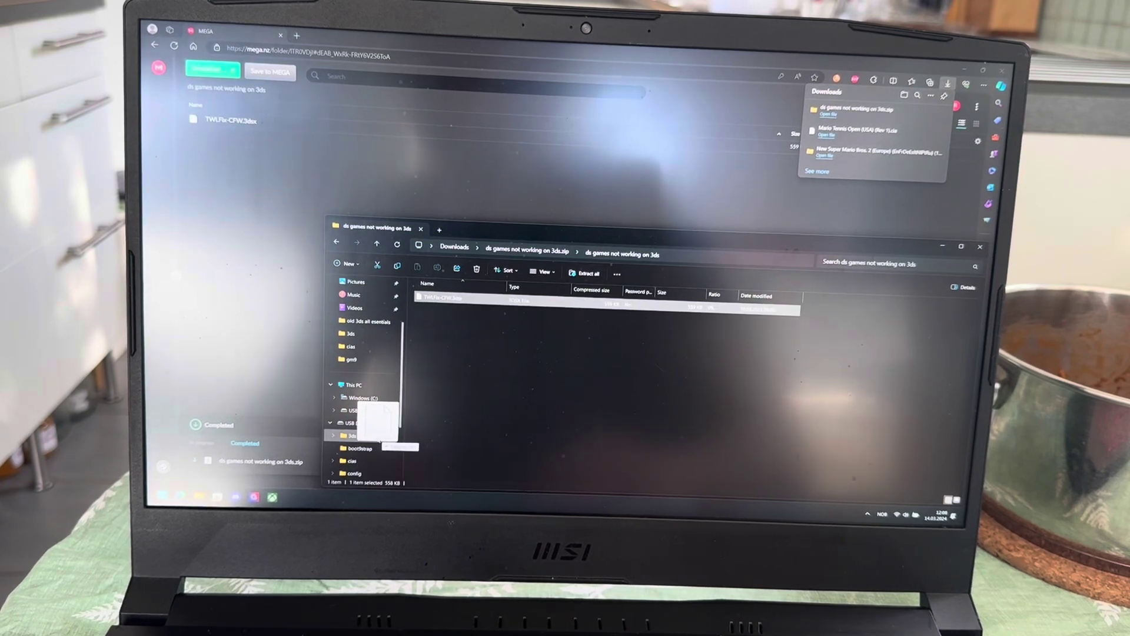
pyautogui.moveTo(378, 437); pyautogui.dragTo(377, 439)
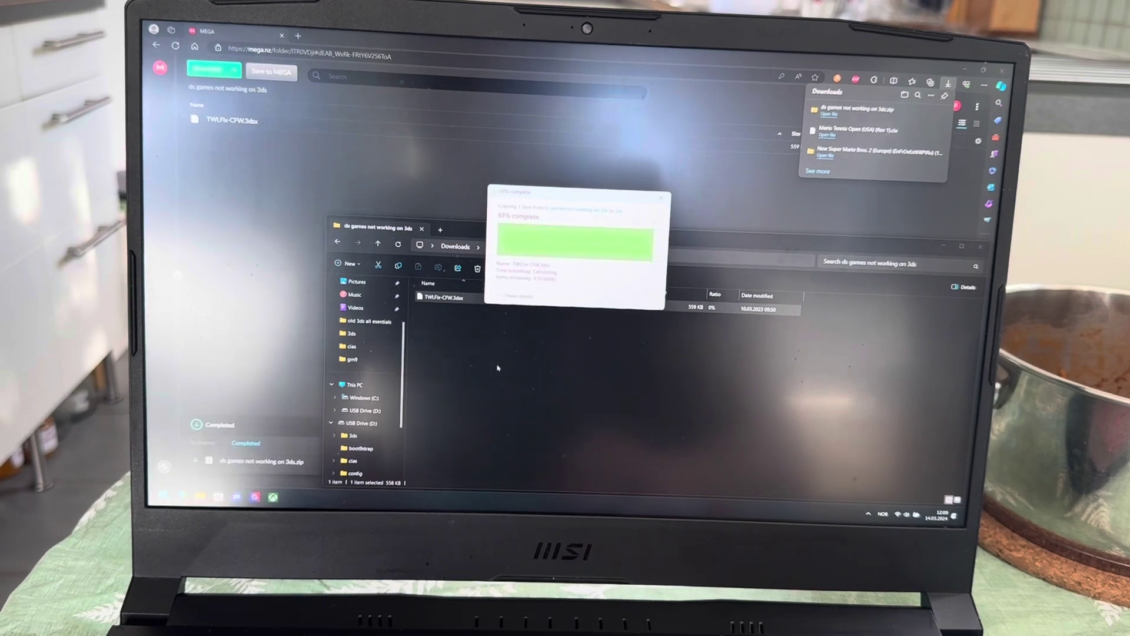
pyautogui.click(353, 436)
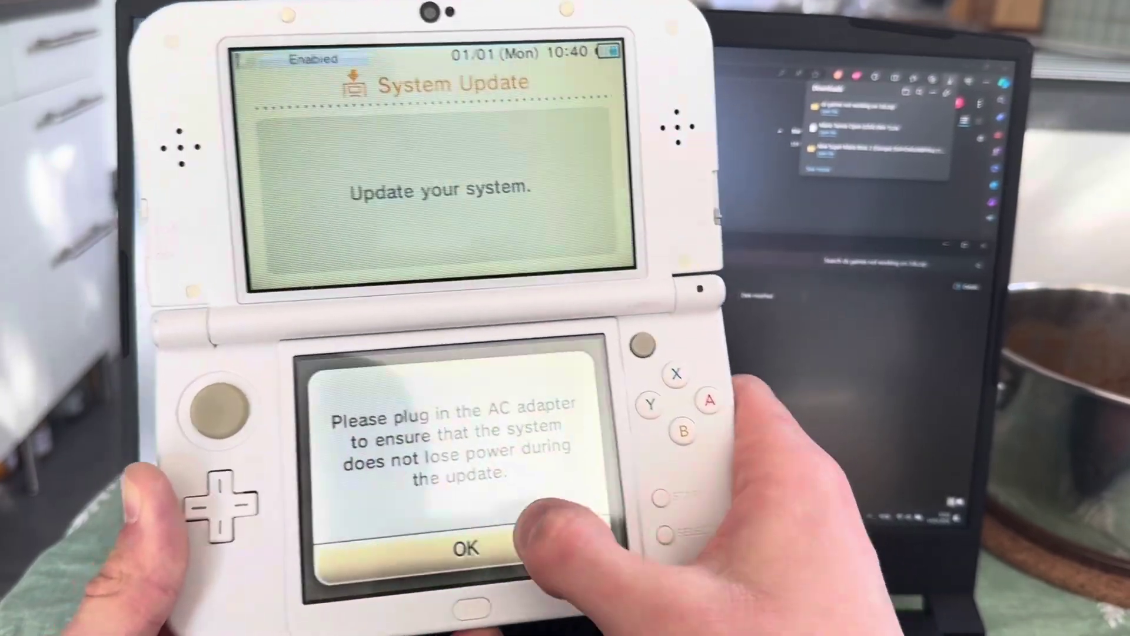
# Accept the 'Important: About System Updates' notice to start the 3DS update.
pyautogui.click(495, 548)
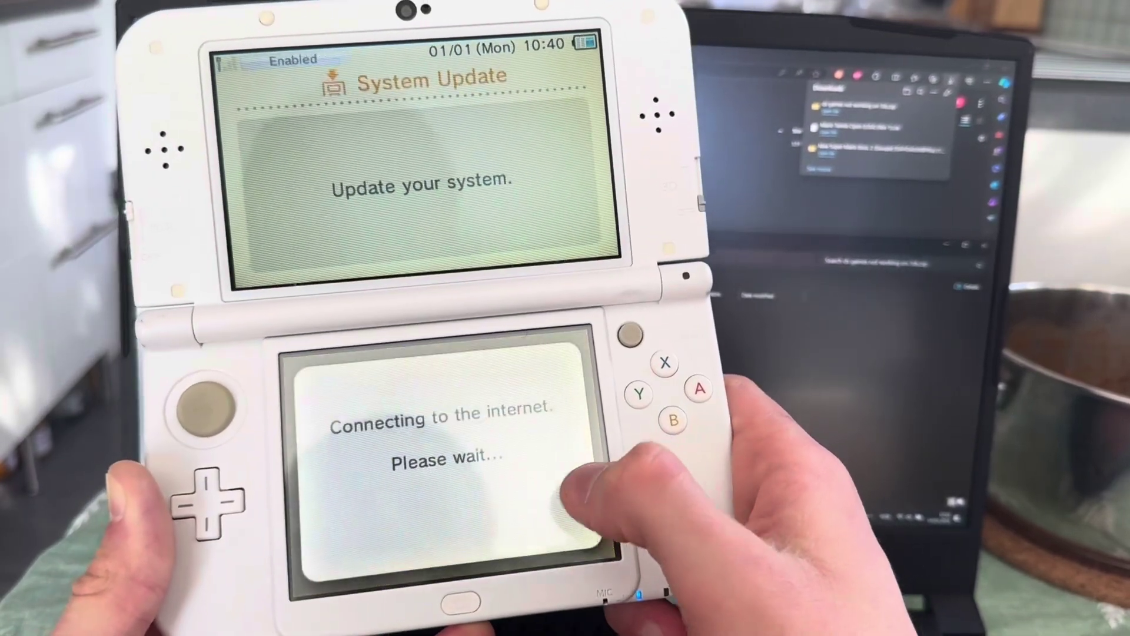